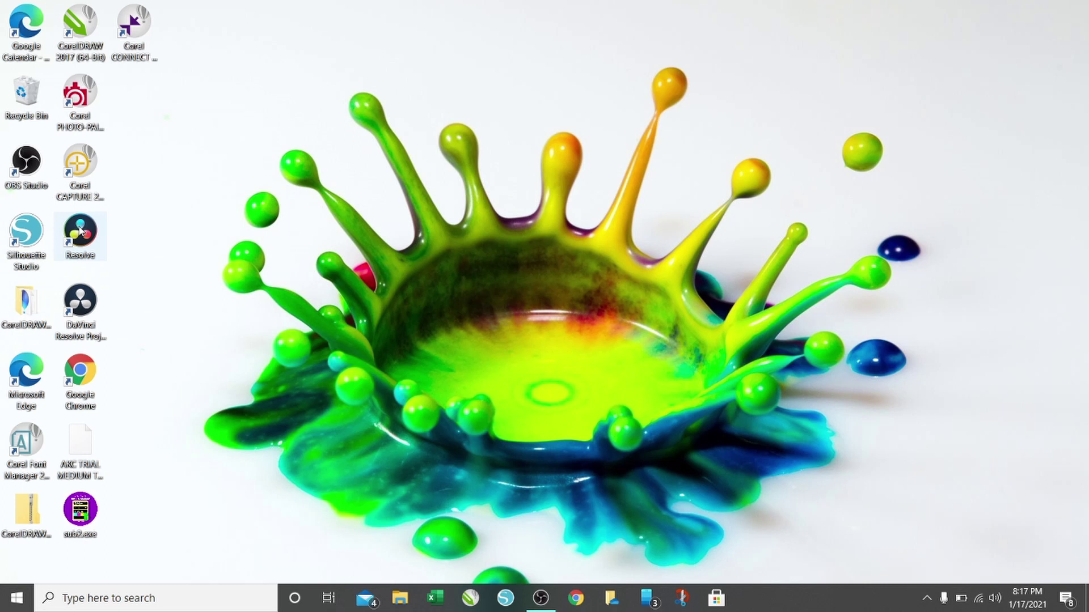
- Open the Resolve desktop shortcut's Properties at its Compatibility settings
right_click(80, 230)
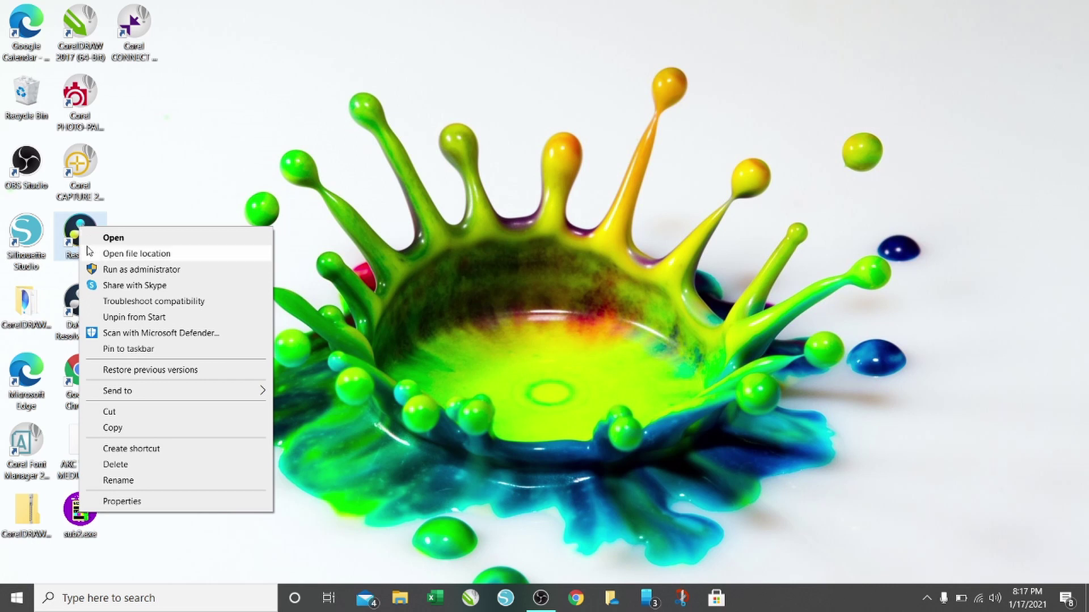
left_click(160, 502)
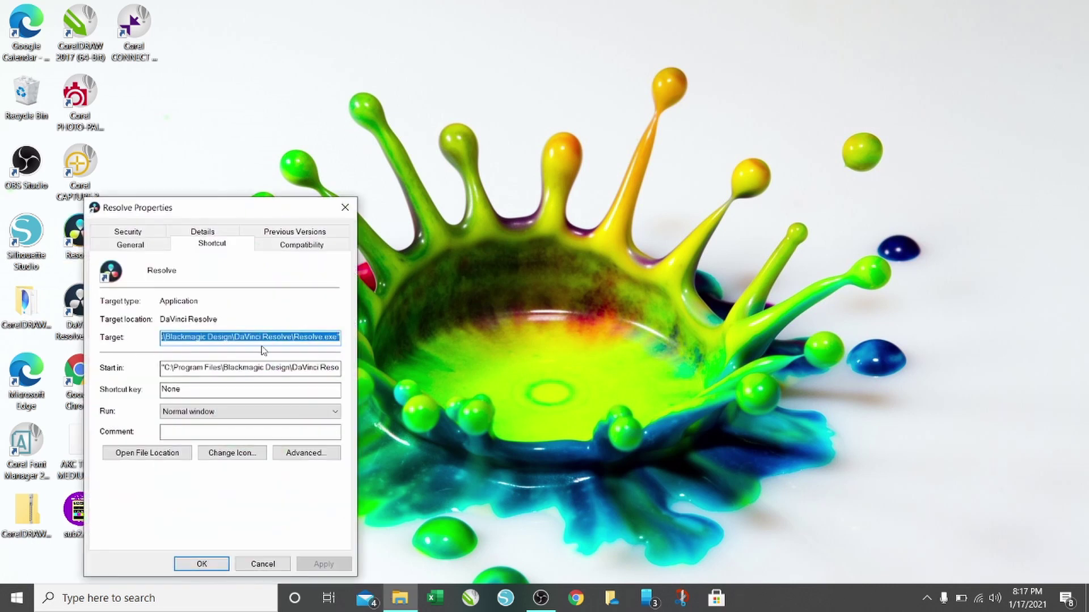
left_click(295, 245)
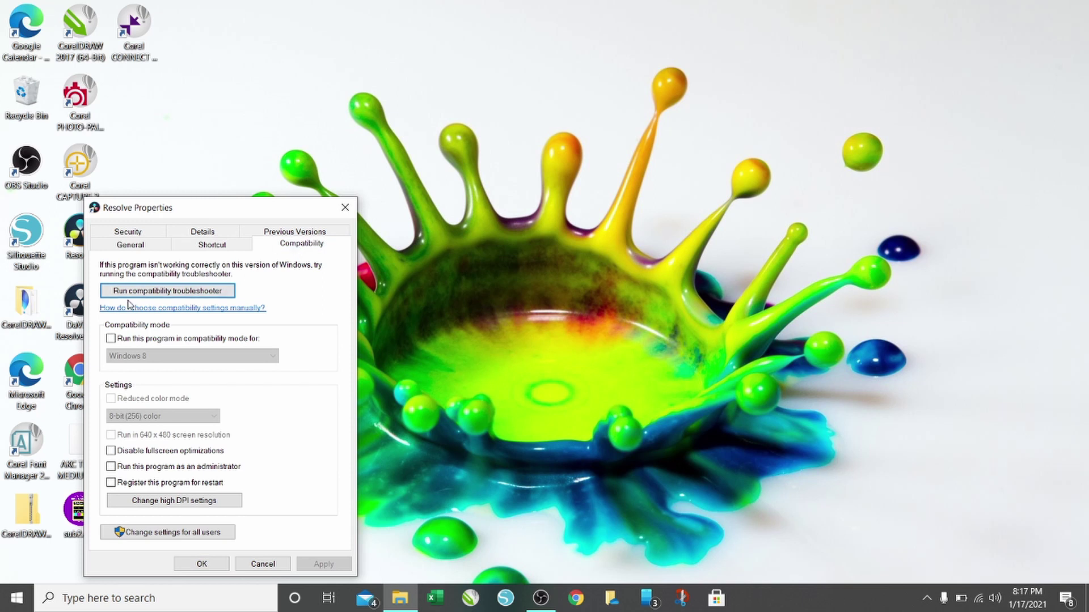
- Enable Resolve's program DPI override when the program opens, with System scaling, and apply it
left_click(162, 505)
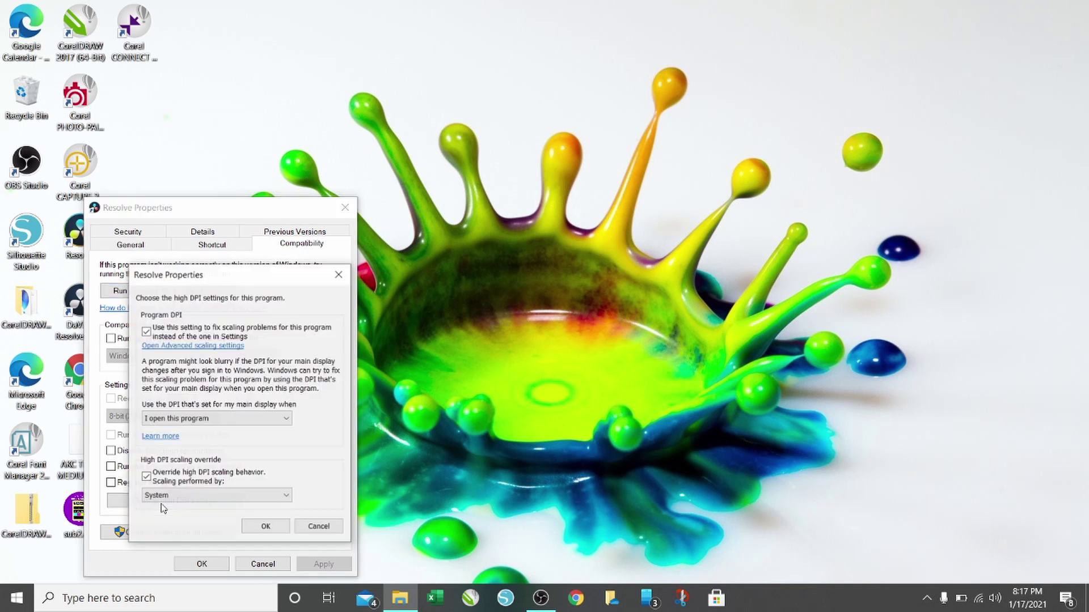
left_click(146, 332)
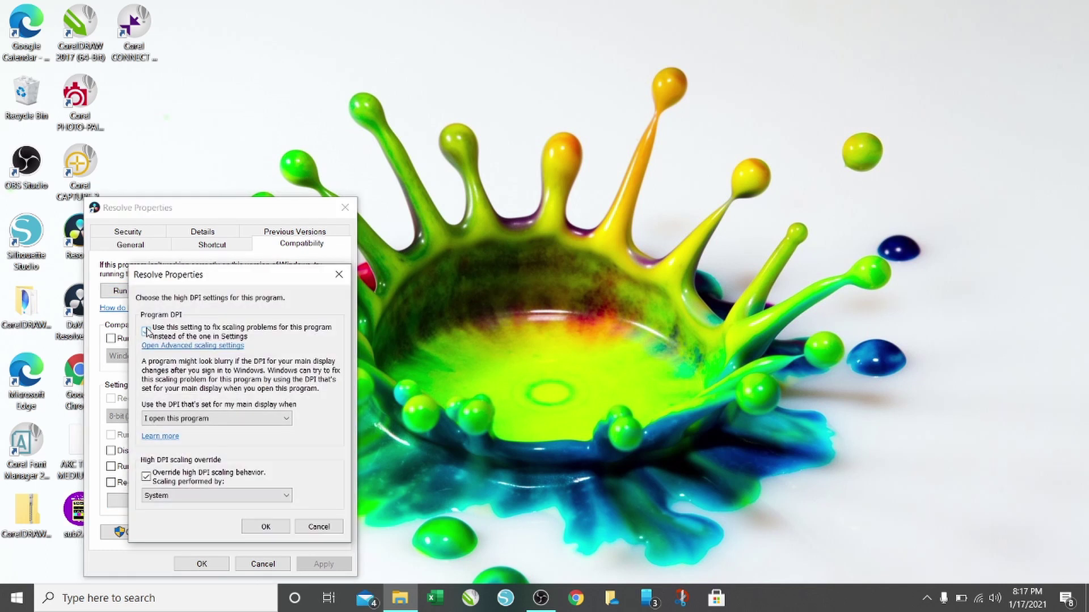
left_click(183, 345)
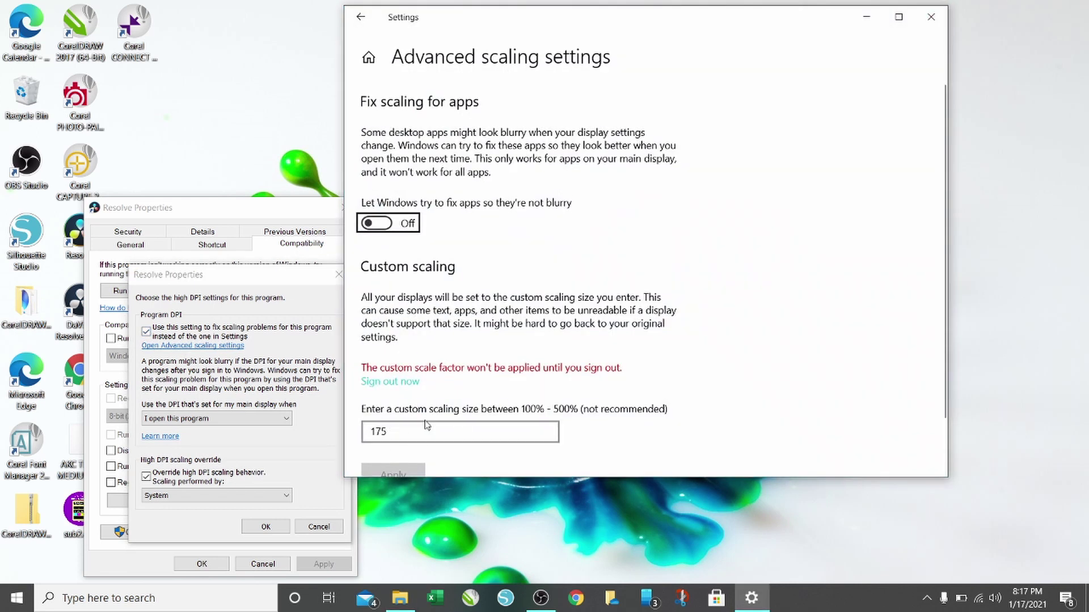
left_click(324, 434)
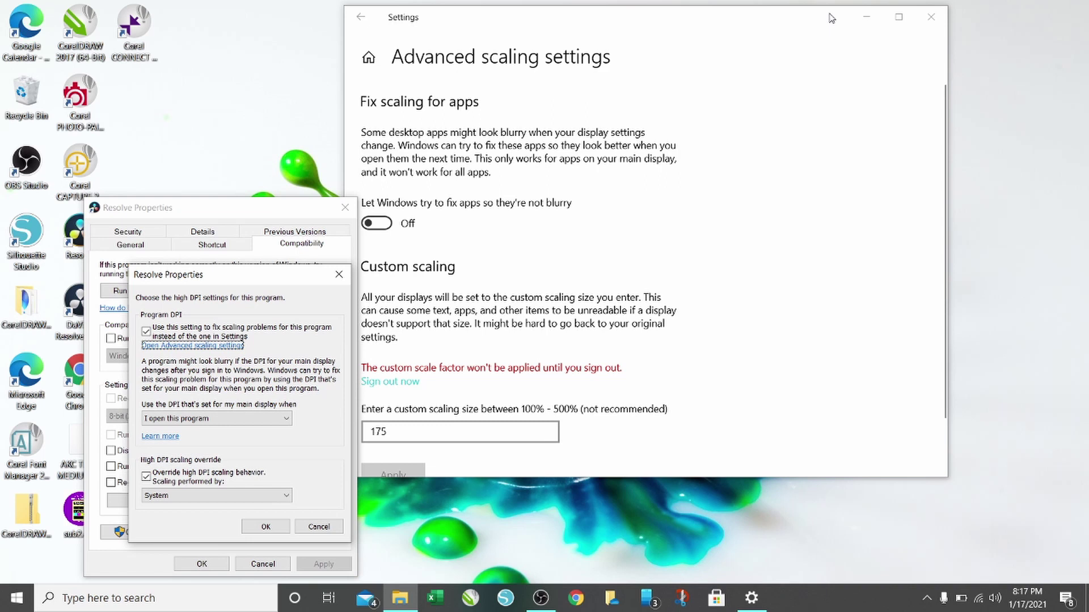
left_click(931, 17)
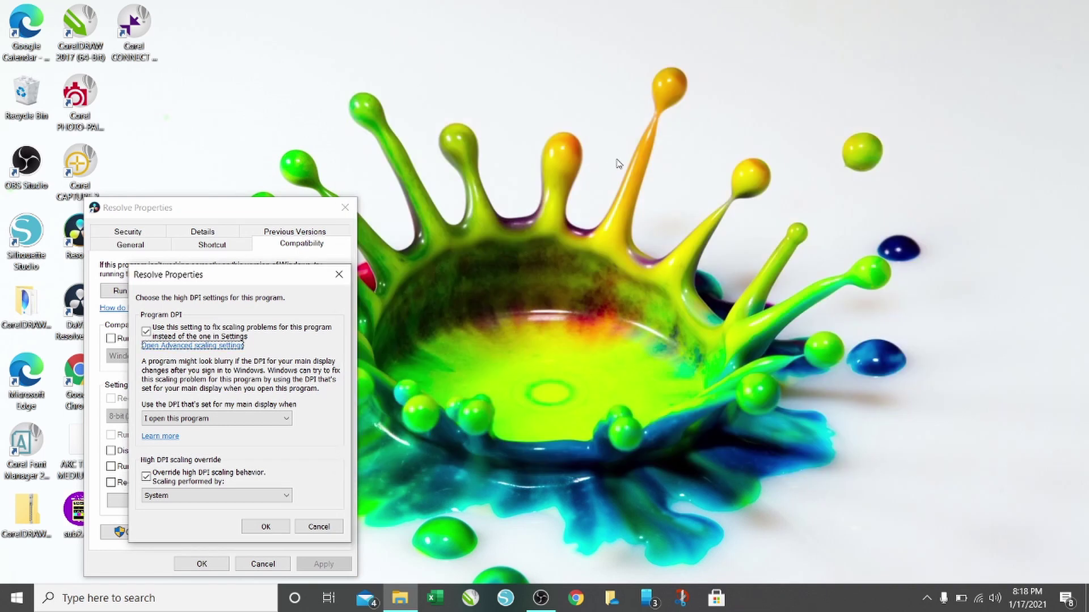
left_click(232, 418)
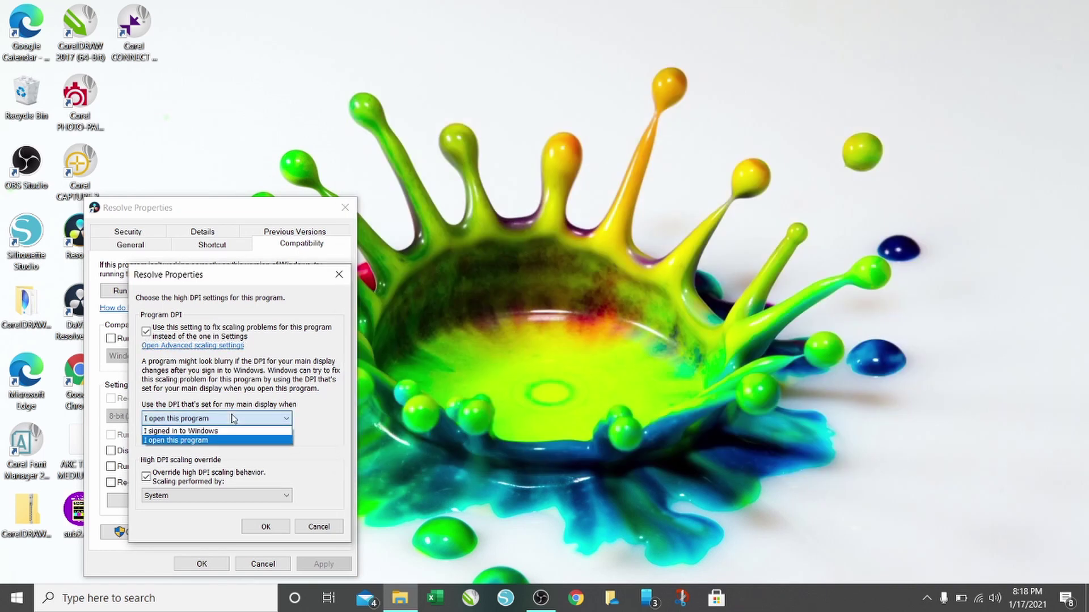
left_click(219, 441)
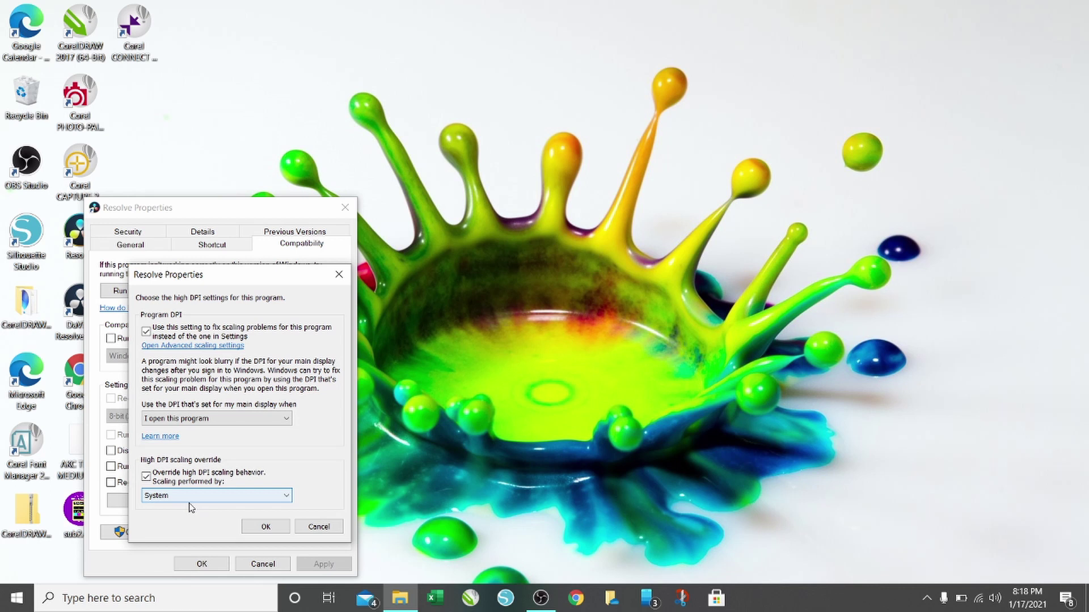
left_click(265, 524)
left_click(323, 564)
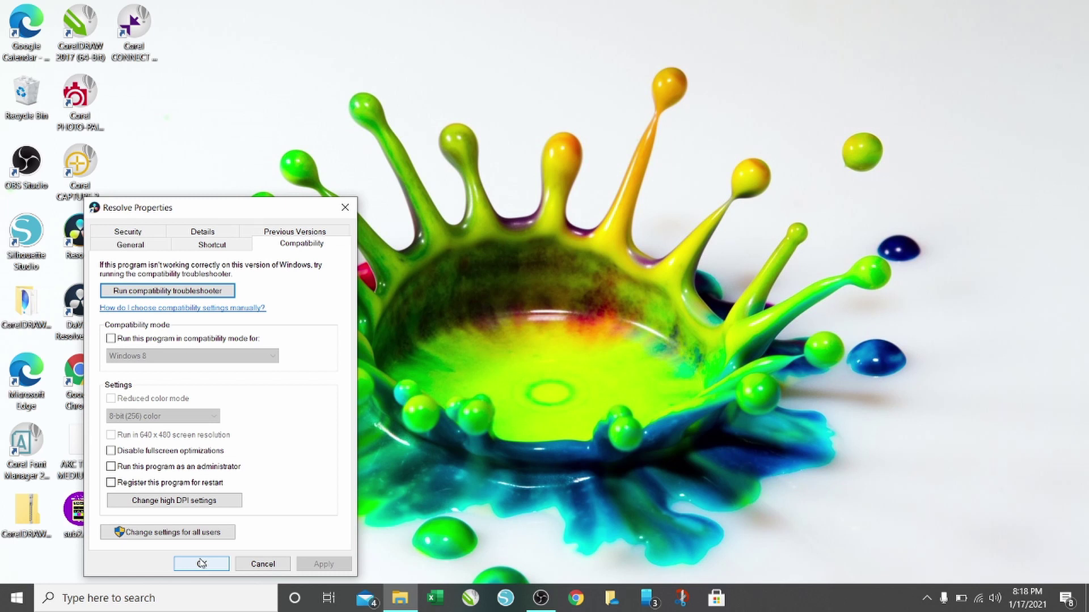
- Close Resolve Properties with OK and bring OBS Studio to the front
left_click(203, 565)
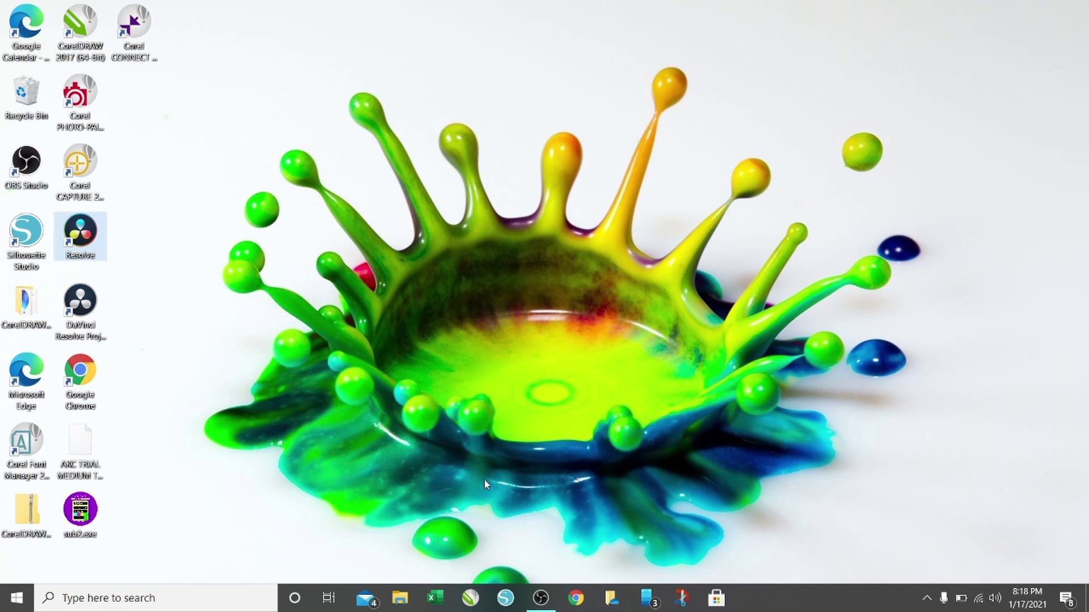
left_click(539, 603)
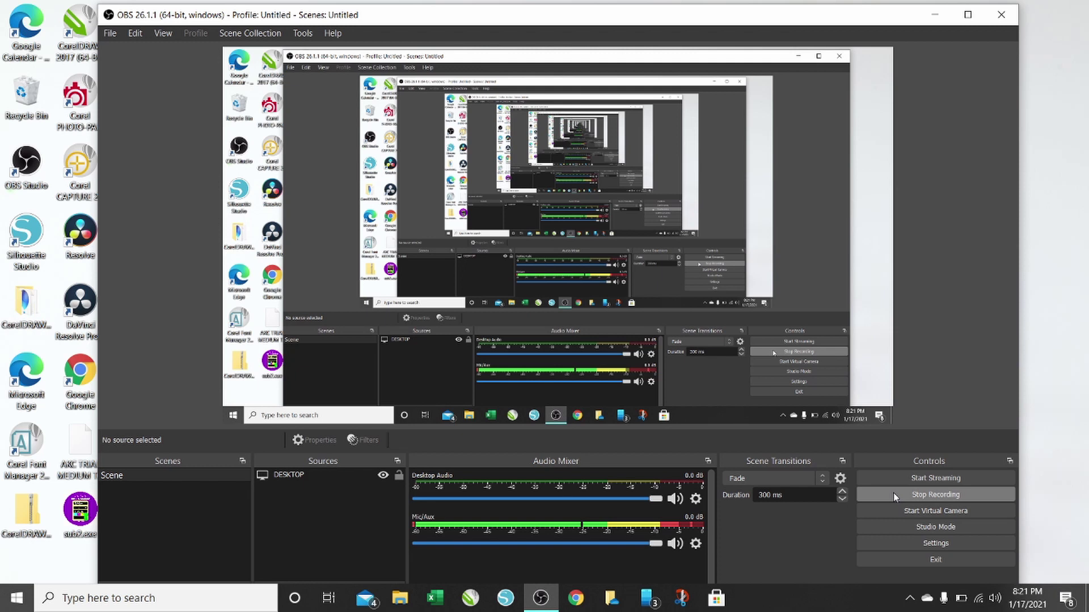
- Minimize OBS and reopen the Resolve shortcut's Properties at Compatibility
left_click(934, 23)
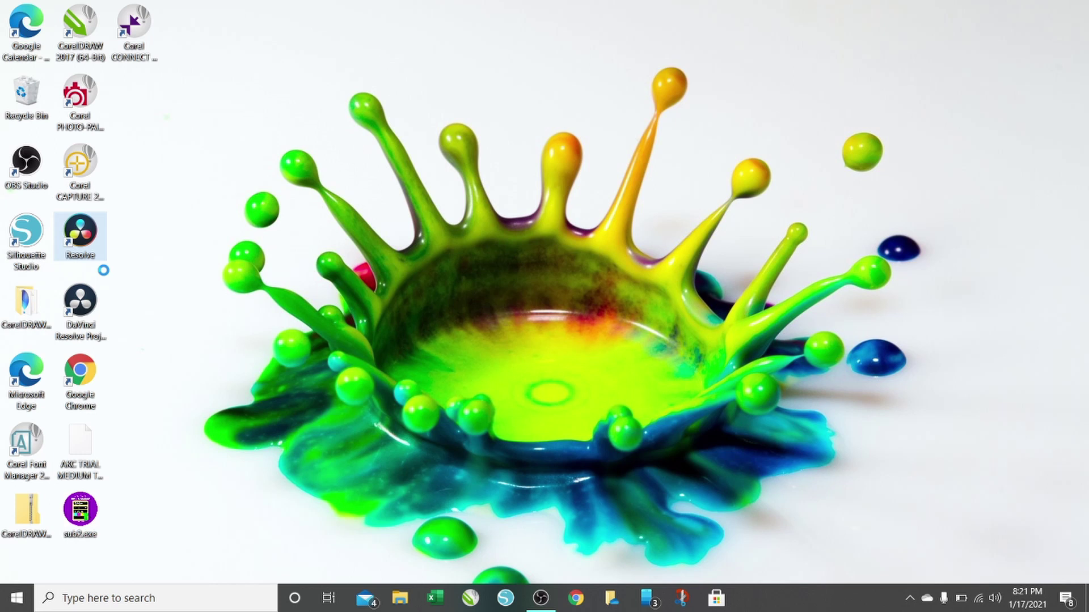
right_click(91, 234)
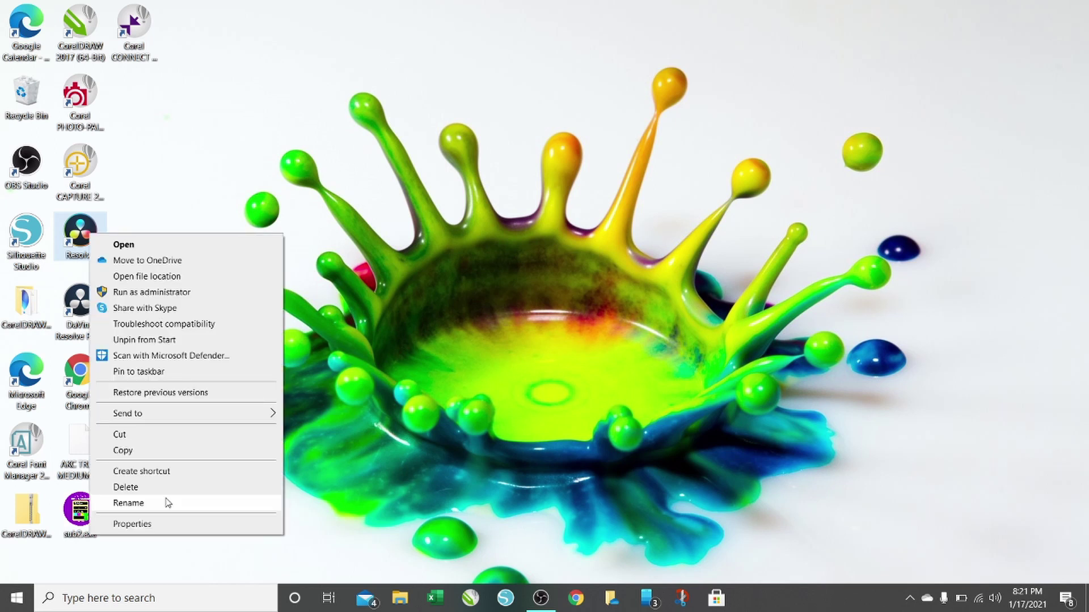
left_click(160, 524)
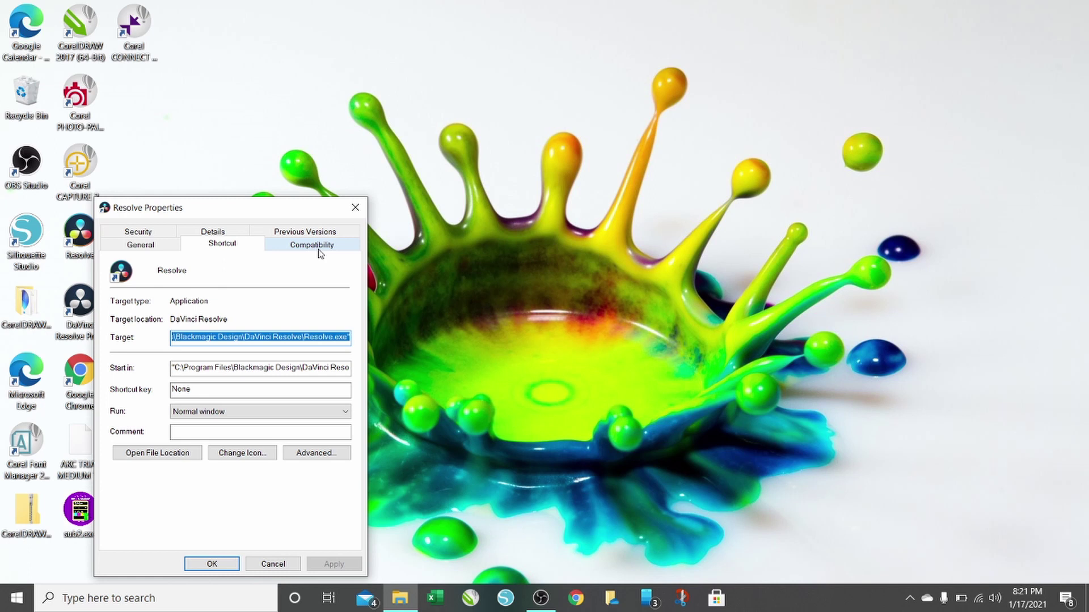
left_click(319, 249)
- Recheck the high DPI settings, leave them unchanged, and close Properties
left_click(189, 501)
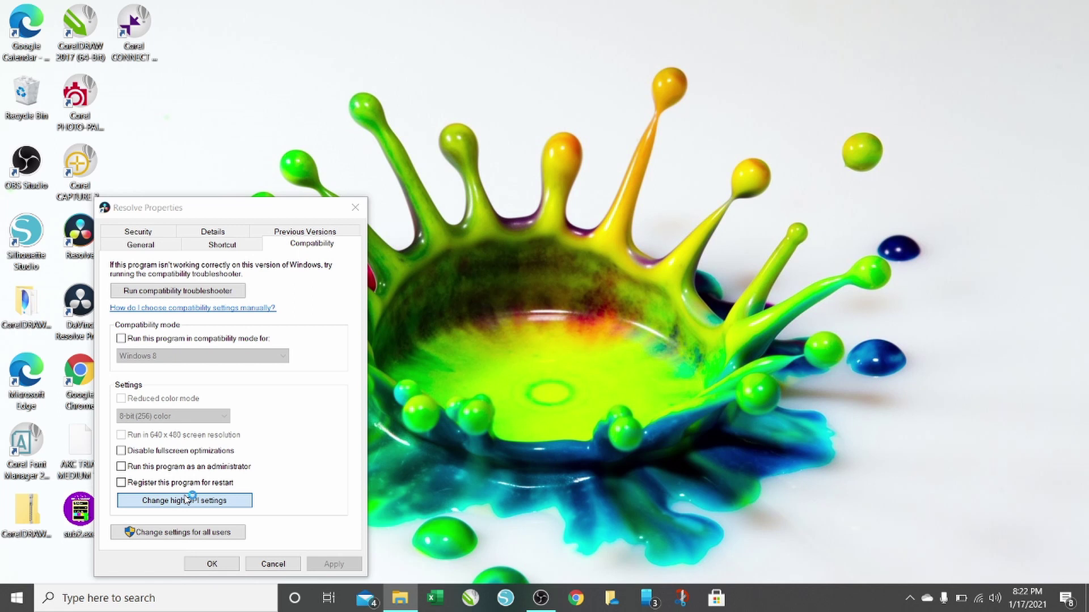
left_click(279, 525)
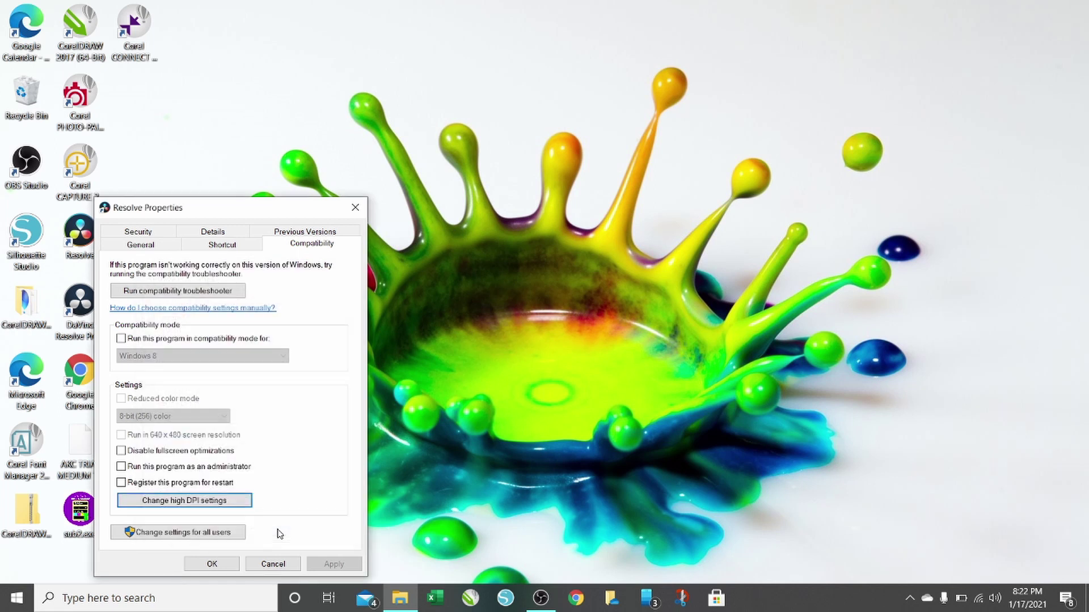
left_click(212, 564)
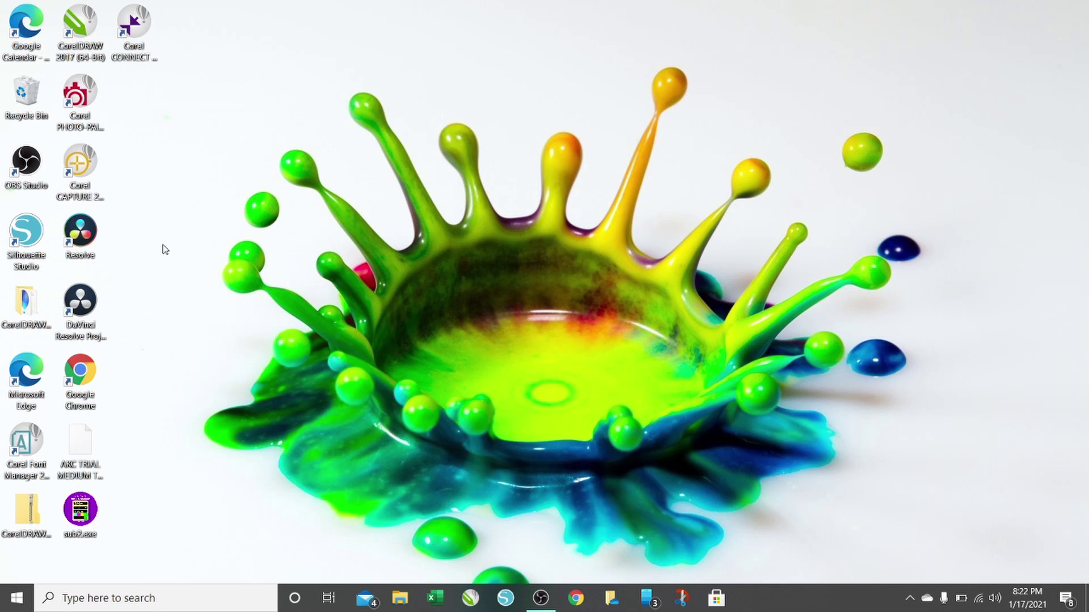
- Launch DaVinci Resolve 16 from its desktop icon and let the Project Manager load
double_click(84, 239)
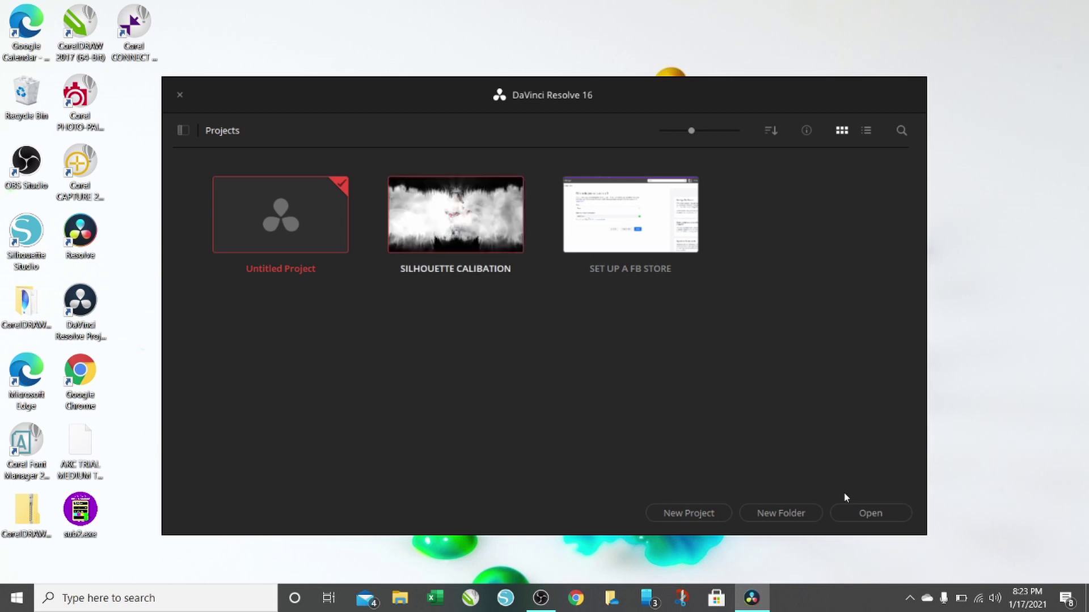
- Open SILHOUETTE CALIBATION, select two Master bin clips, and move to the Edit page
left_click(870, 512)
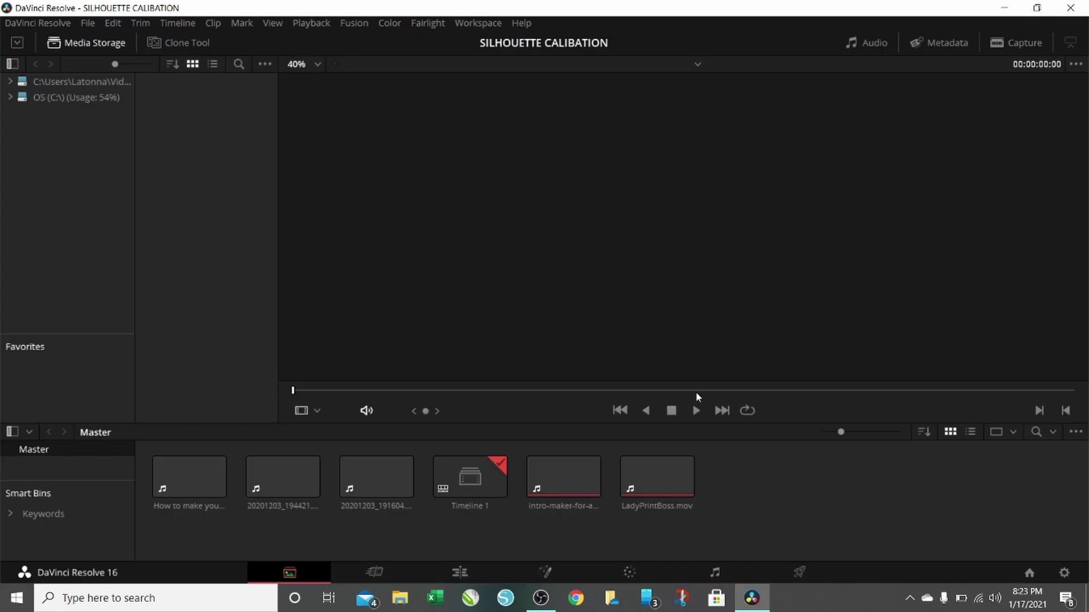
left_click(214, 468)
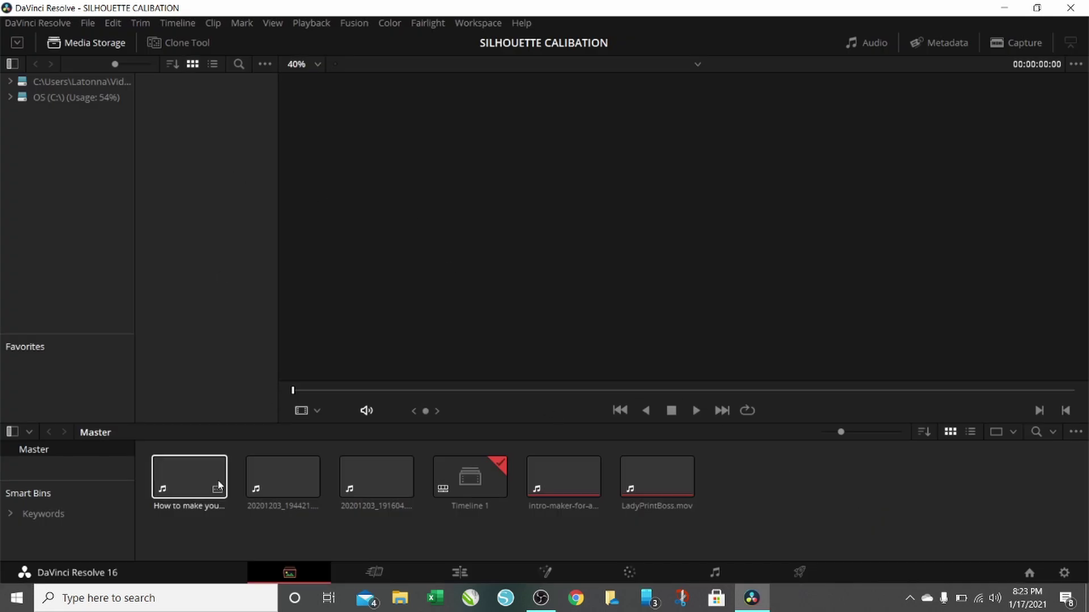
left_click(340, 498)
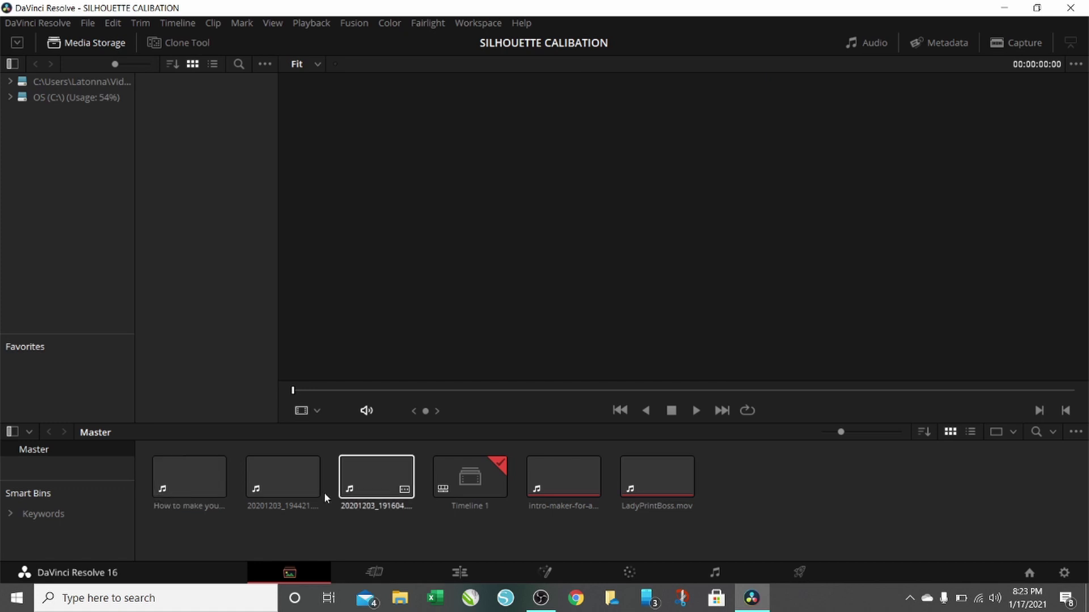
left_click(455, 575)
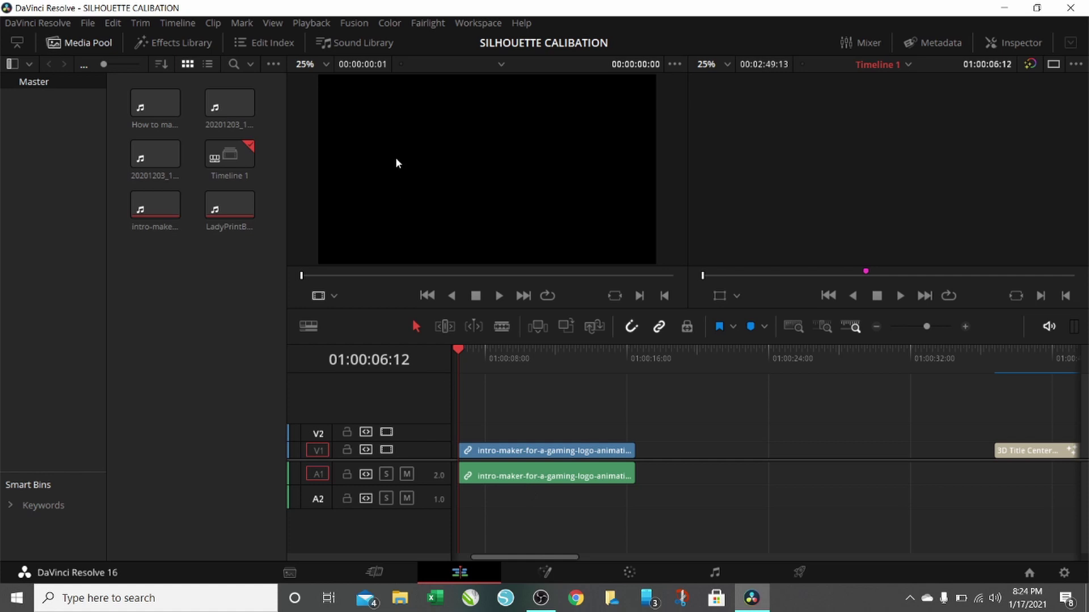
- Change the source viewer zoom from 25% to 100%
left_click(327, 65)
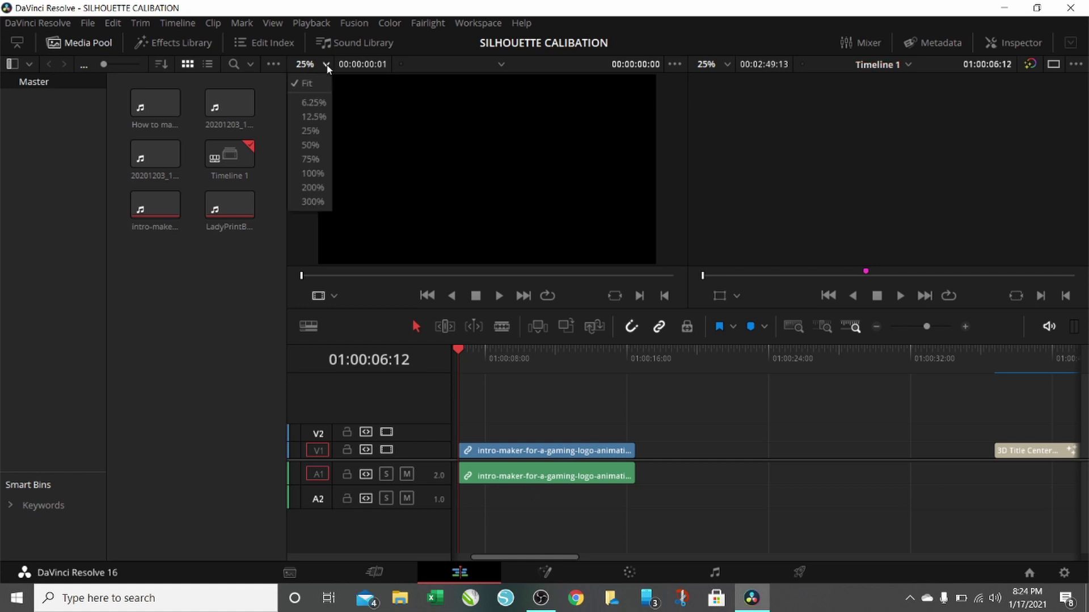
left_click(314, 173)
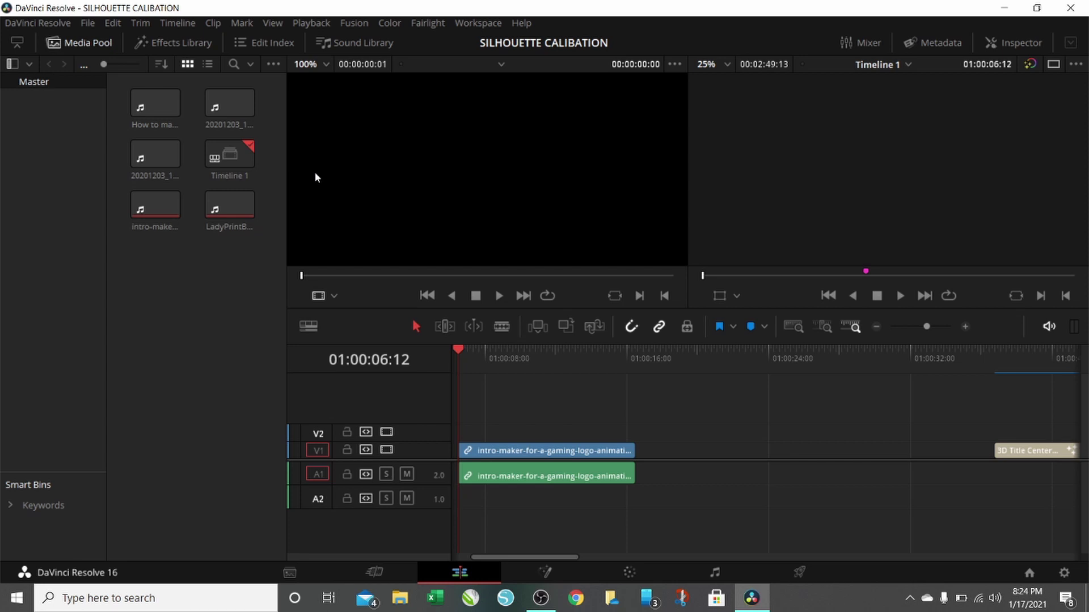
left_click(327, 64)
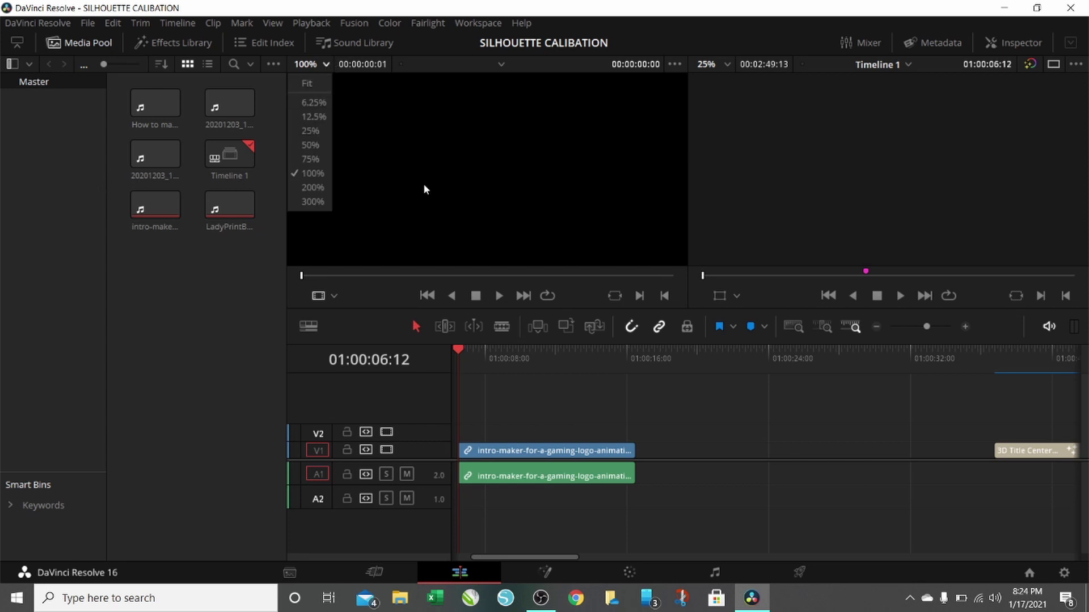
left_click(460, 23)
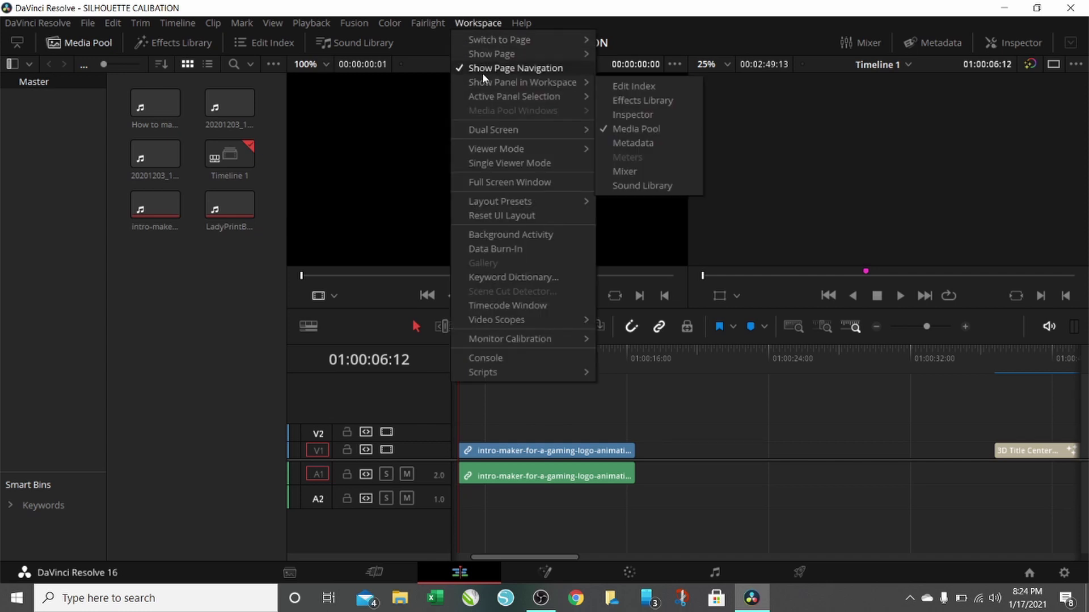
mouse_move(484, 86)
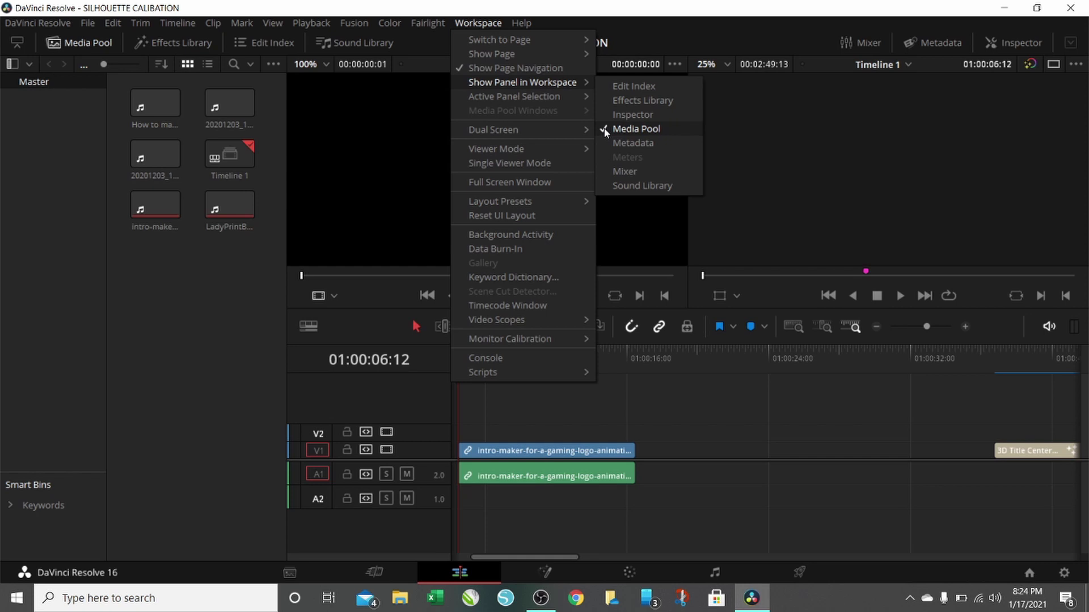
left_click(273, 23)
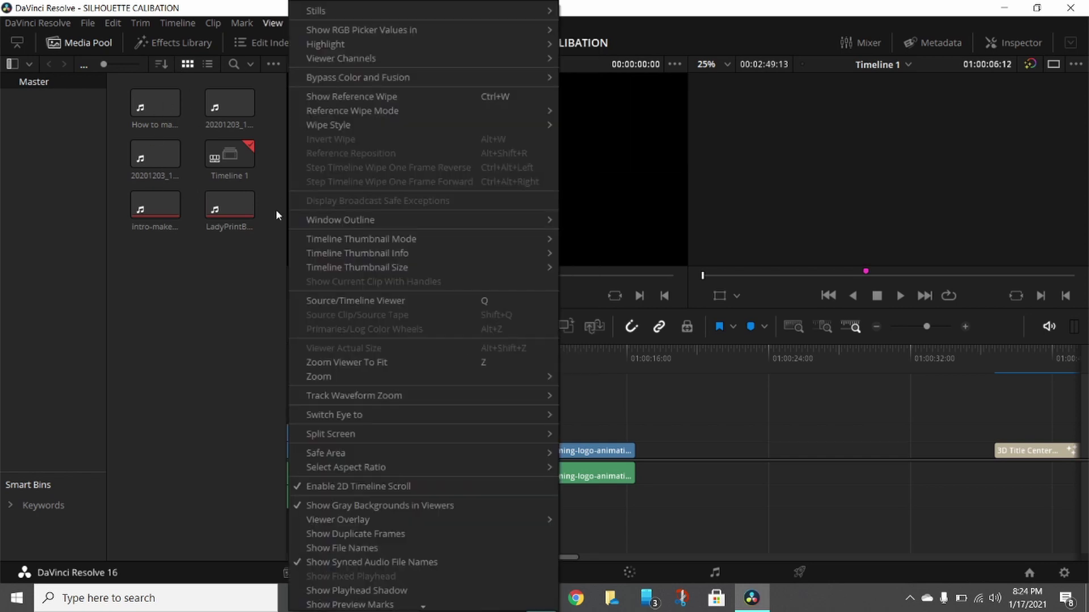
left_click(616, 130)
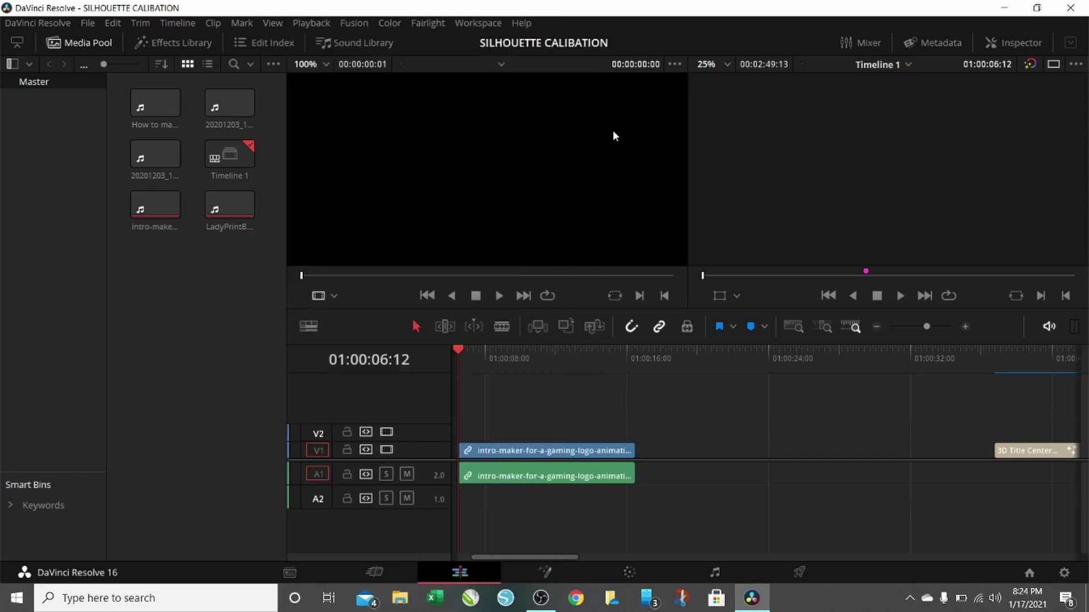
left_click(482, 23)
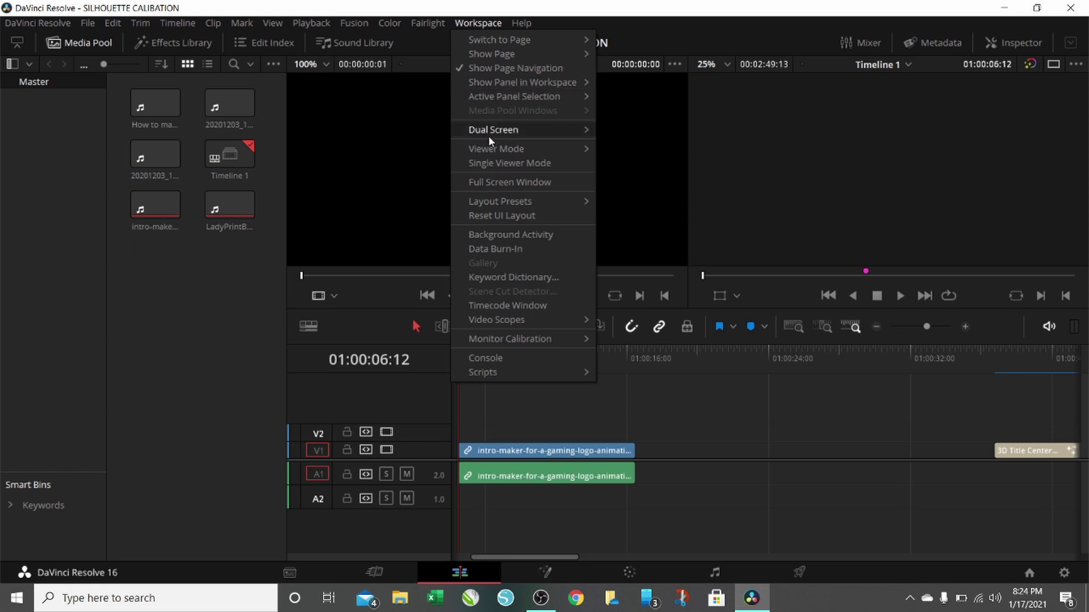
mouse_move(491, 148)
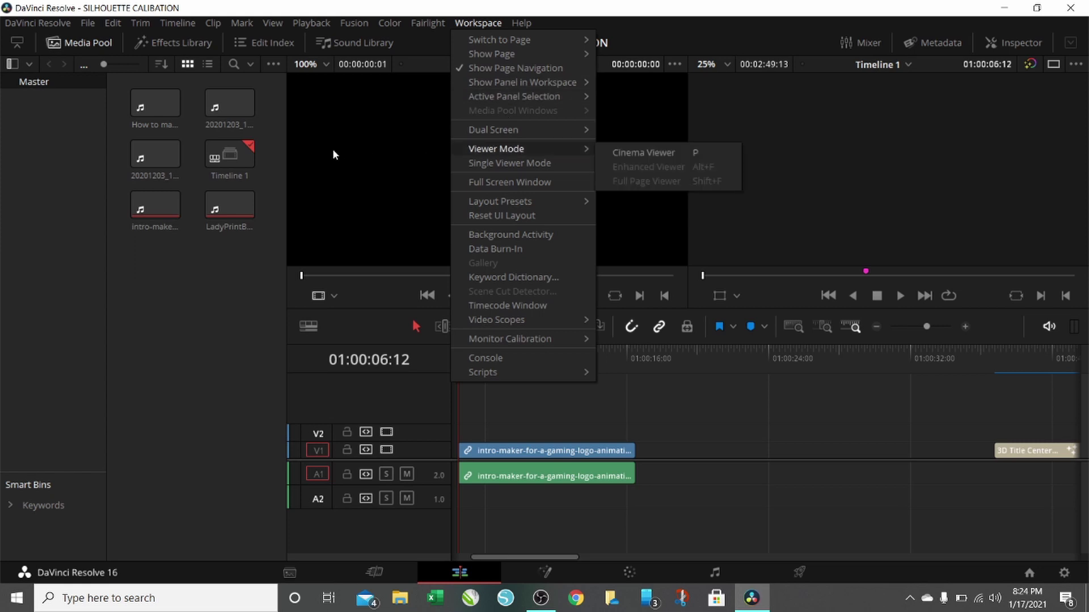
left_click(364, 273)
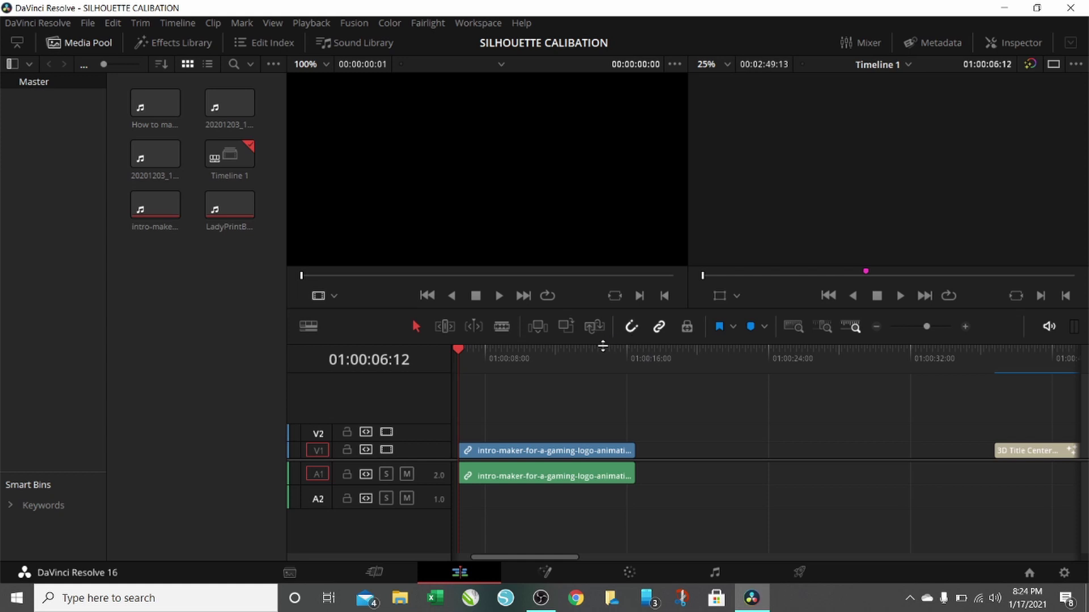
- Enlarge the viewers by lowering the timeline, and switch to single-viewer mode
mouse_move(606, 341)
left_mouse_down()
mouse_move(584, 428)
mouse_move(590, 351)
left_mouse_up()
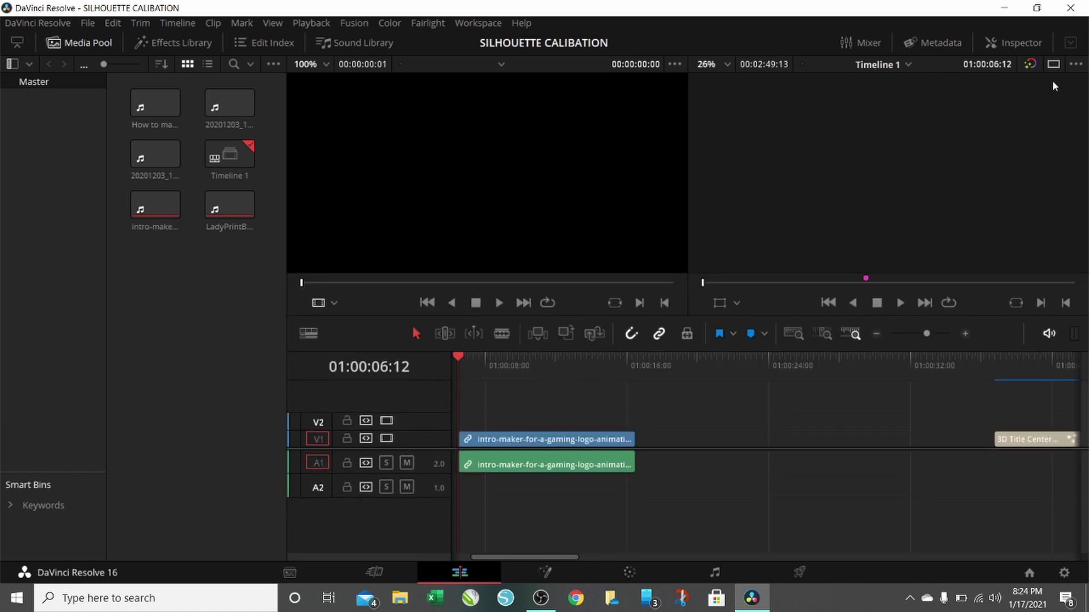
left_click(1053, 64)
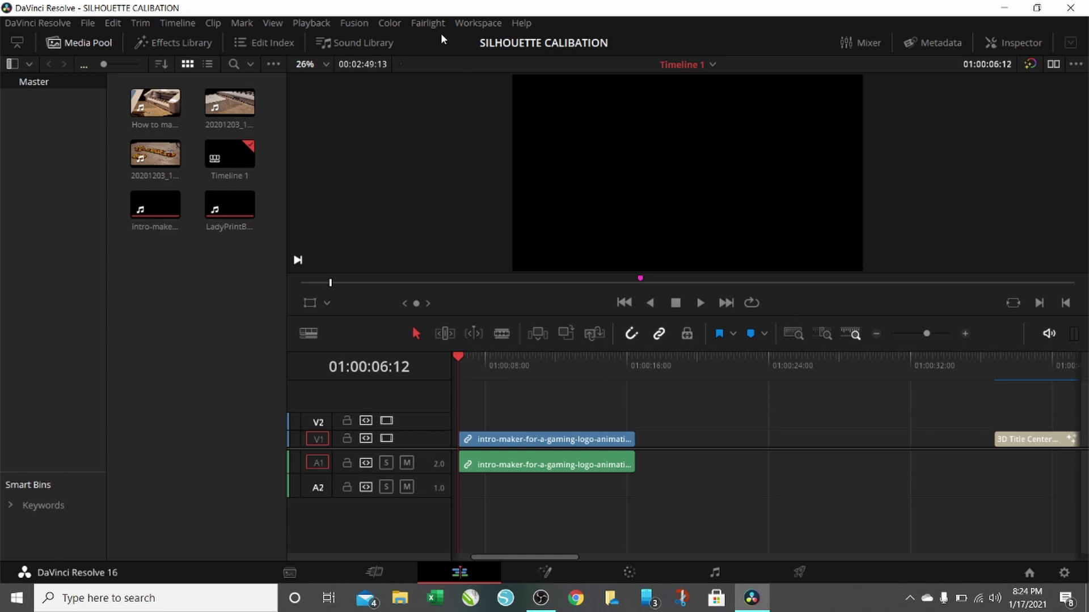
left_click(463, 24)
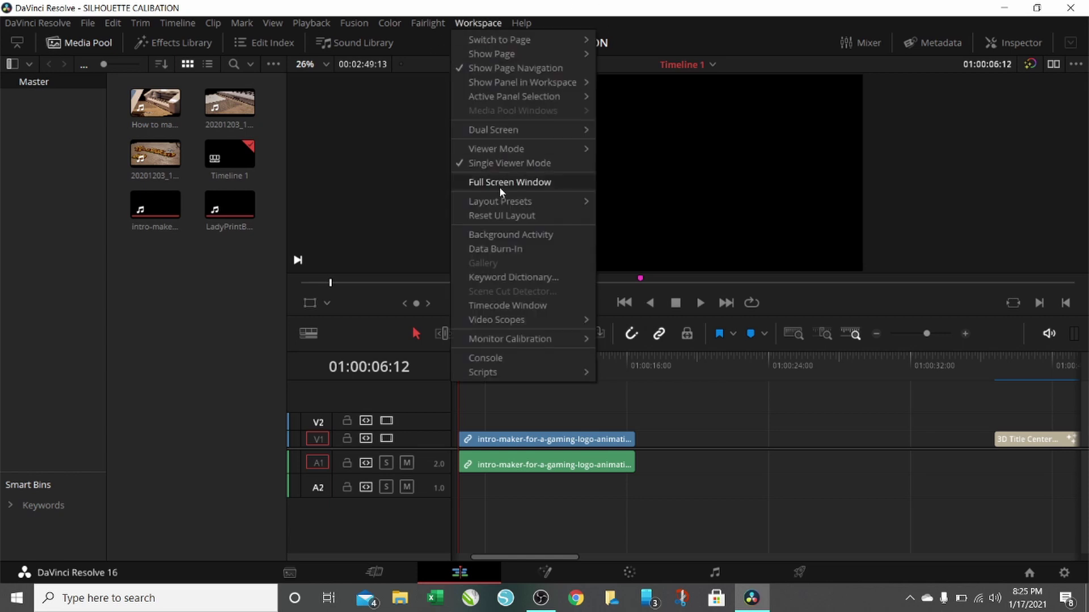
mouse_move(502, 203)
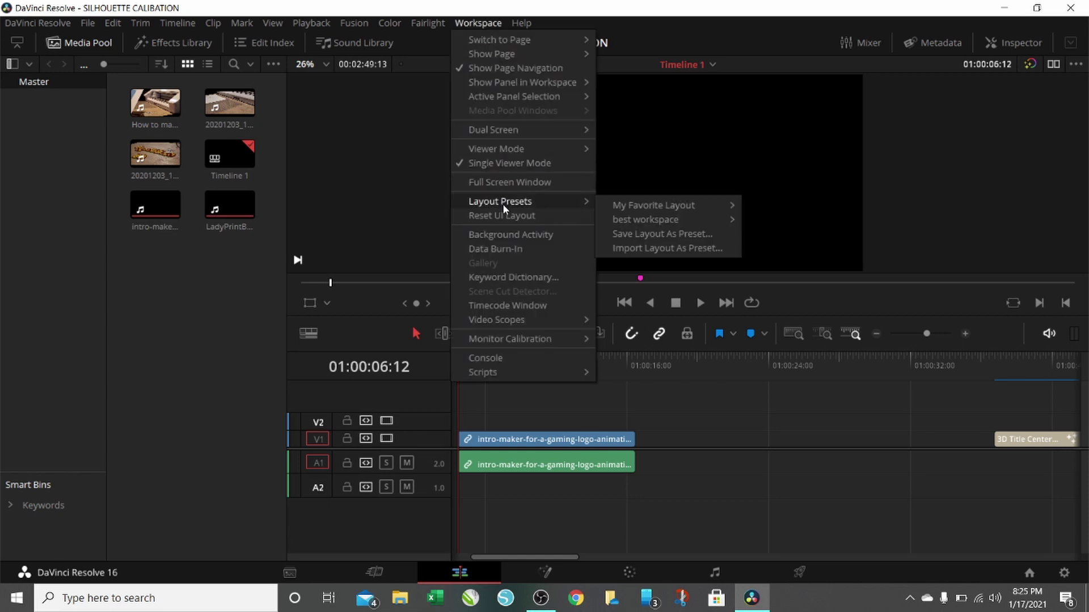
mouse_move(648, 206)
left_click(380, 212)
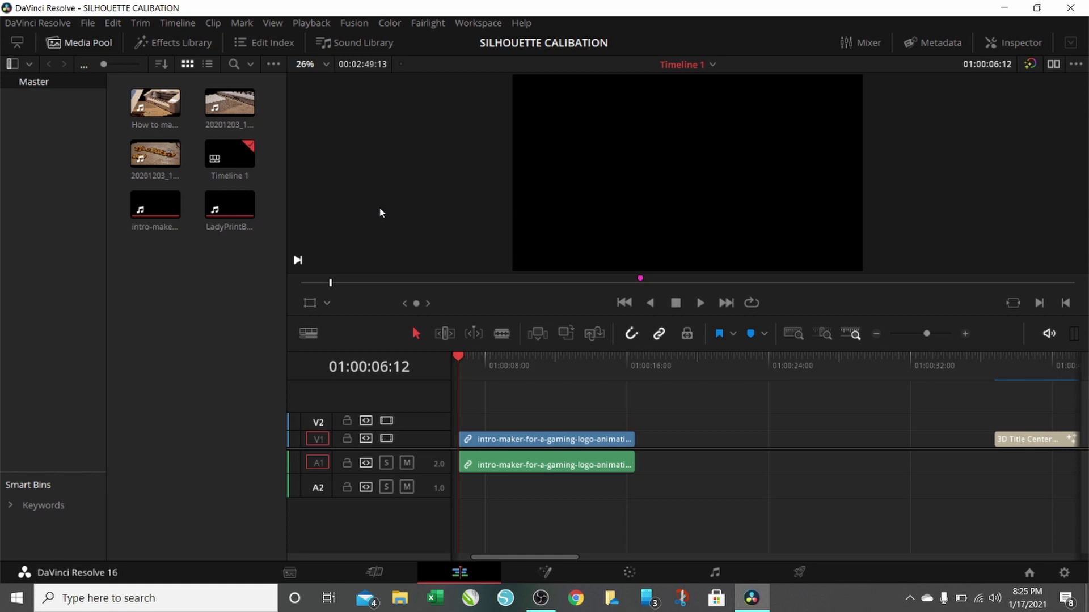
- Show the empty source clip in the viewer and open the DaVinci Resolve menu
left_click(140, 258)
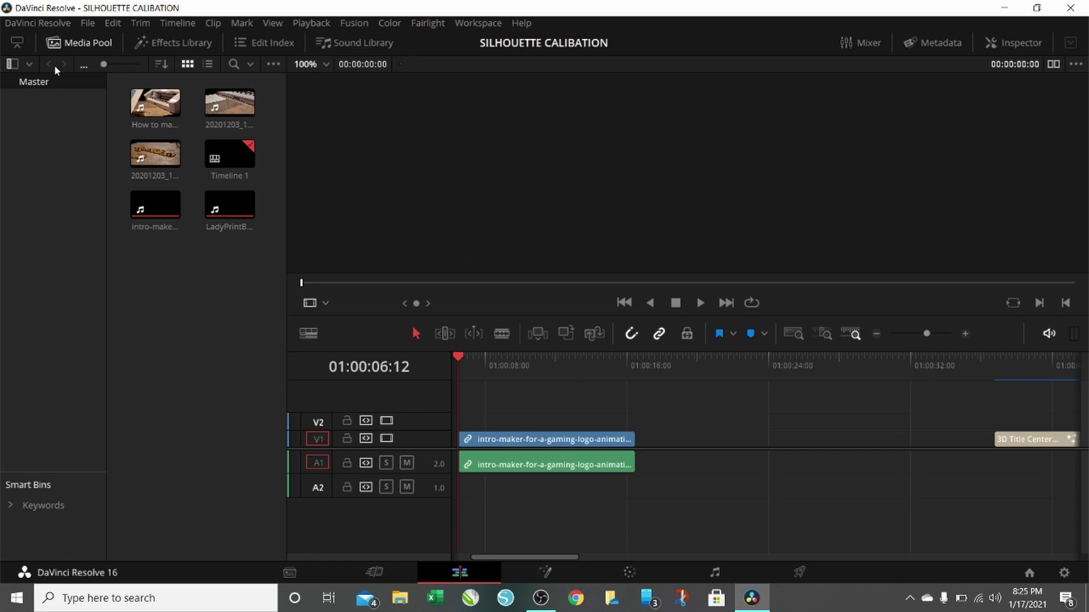
left_click(36, 26)
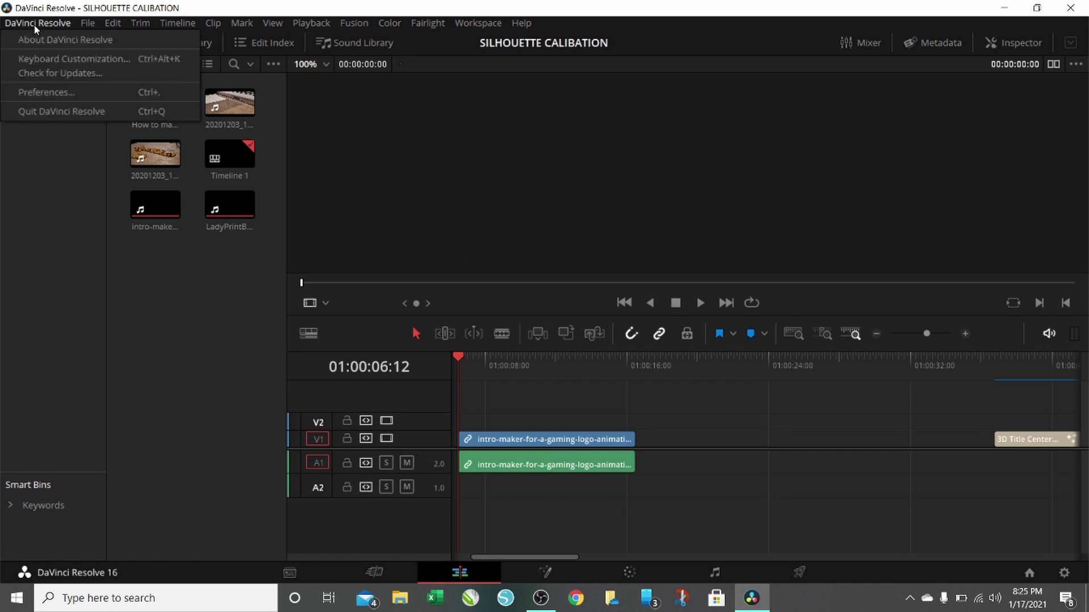
- Open Preferences on the User UI Settings page
left_click(50, 90)
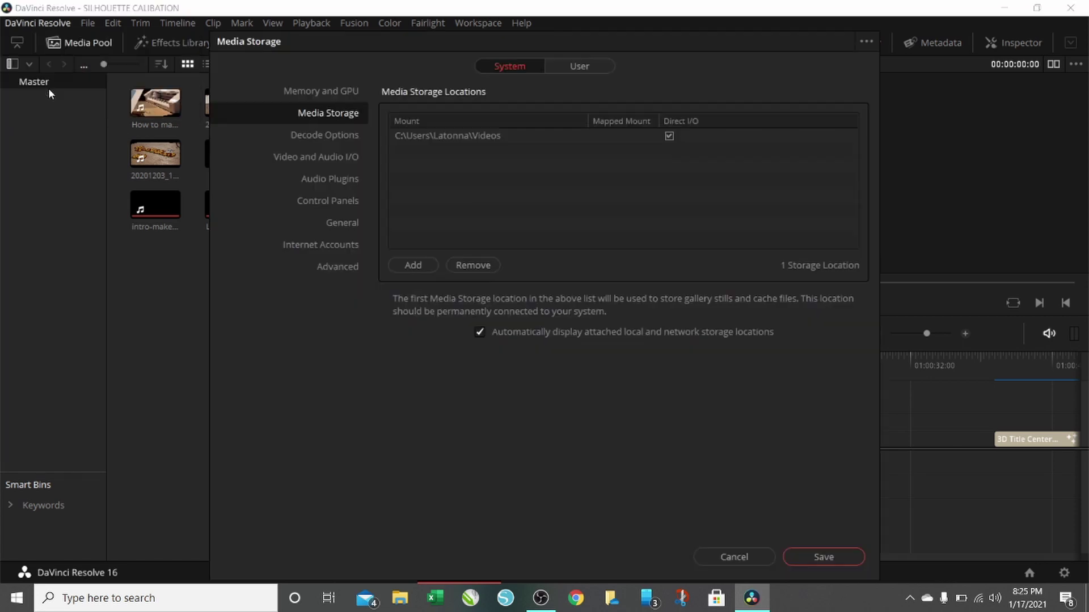
left_click(572, 66)
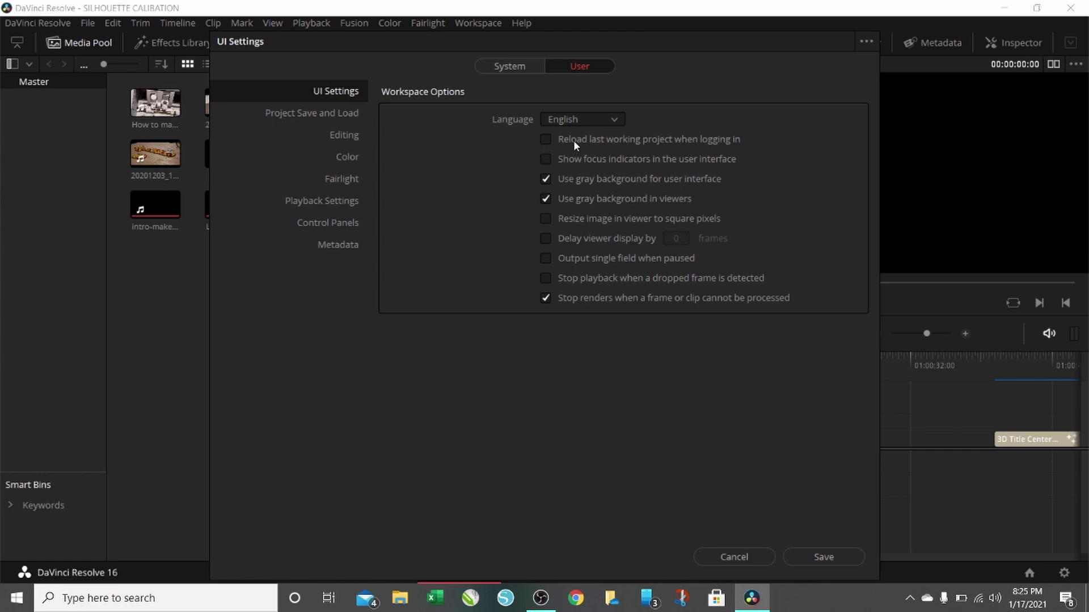
- Browse the User preferences from Project Save and Load through Editing to the Color settings
left_click(342, 114)
left_click(339, 138)
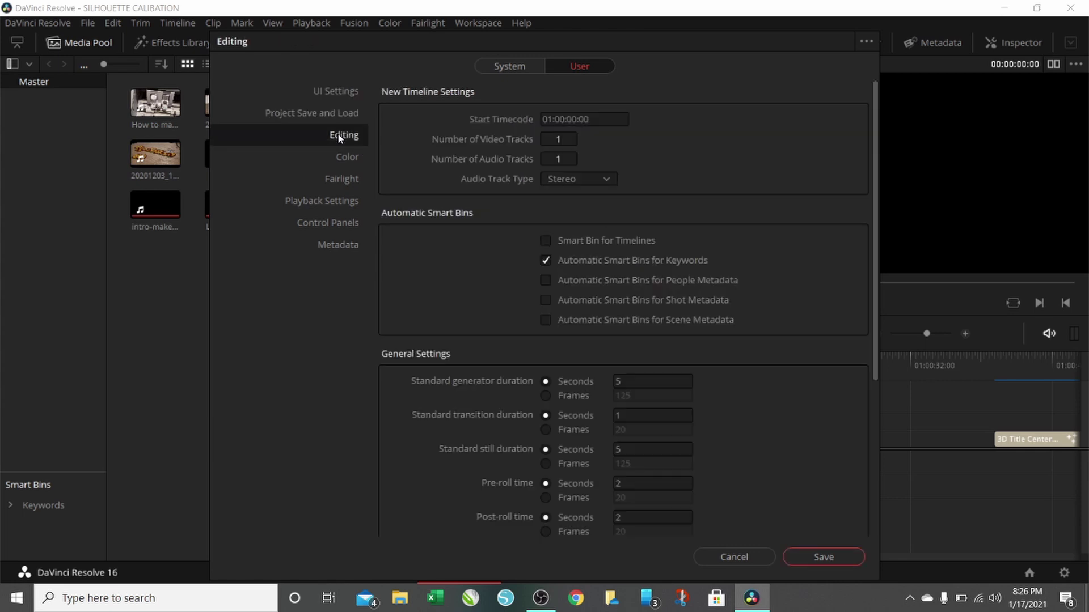
left_click(341, 157)
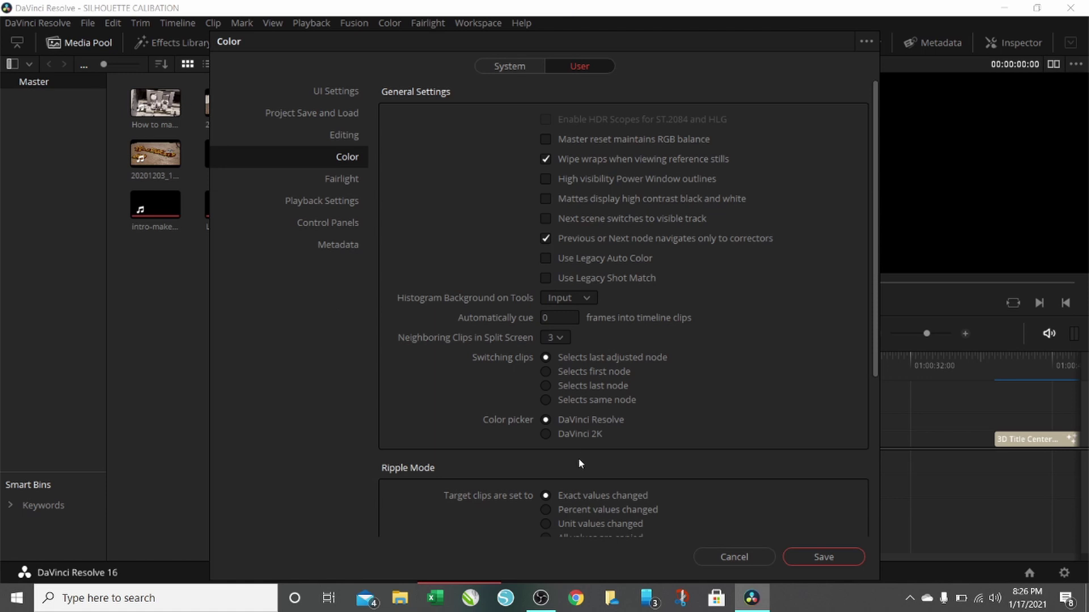
- Cancel the Preferences window without saving, returning to the Edit page
left_click(734, 559)
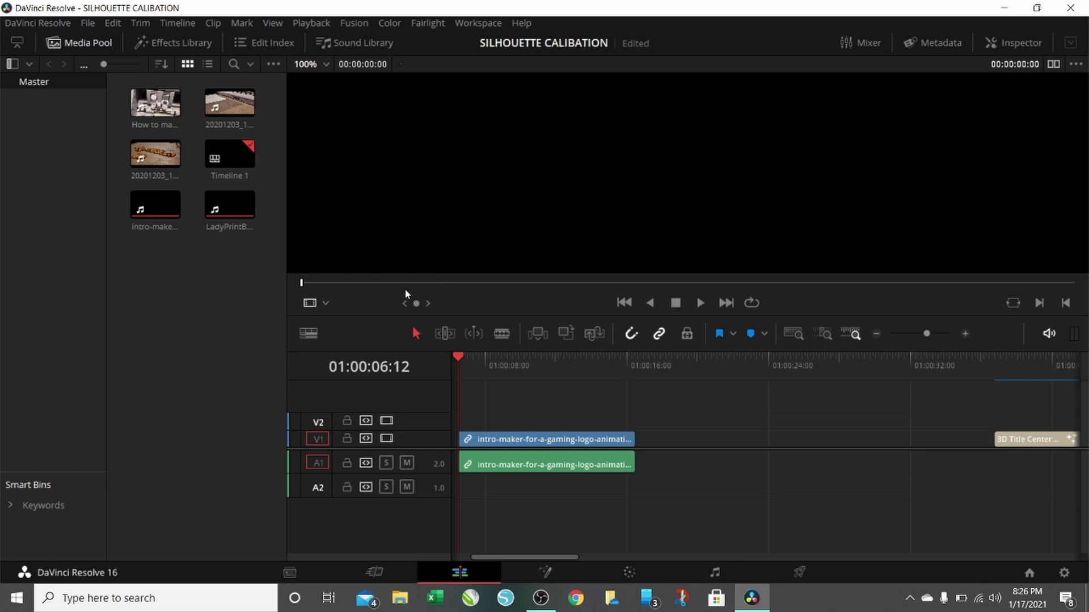